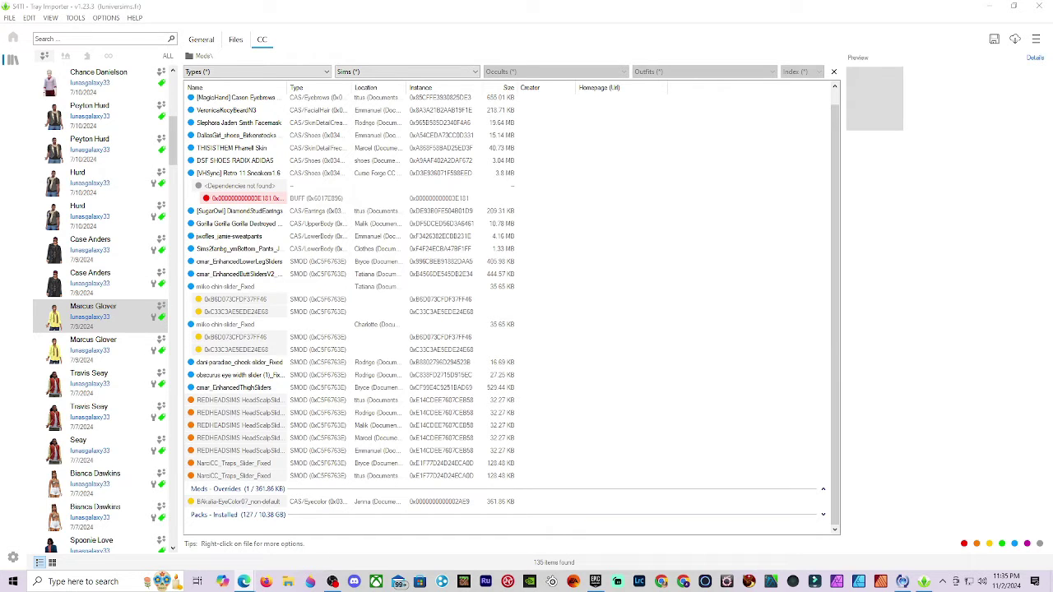
Step: Bring the Tray Importer window back into focus, then switch over to the browser window
key("alt+Tab")
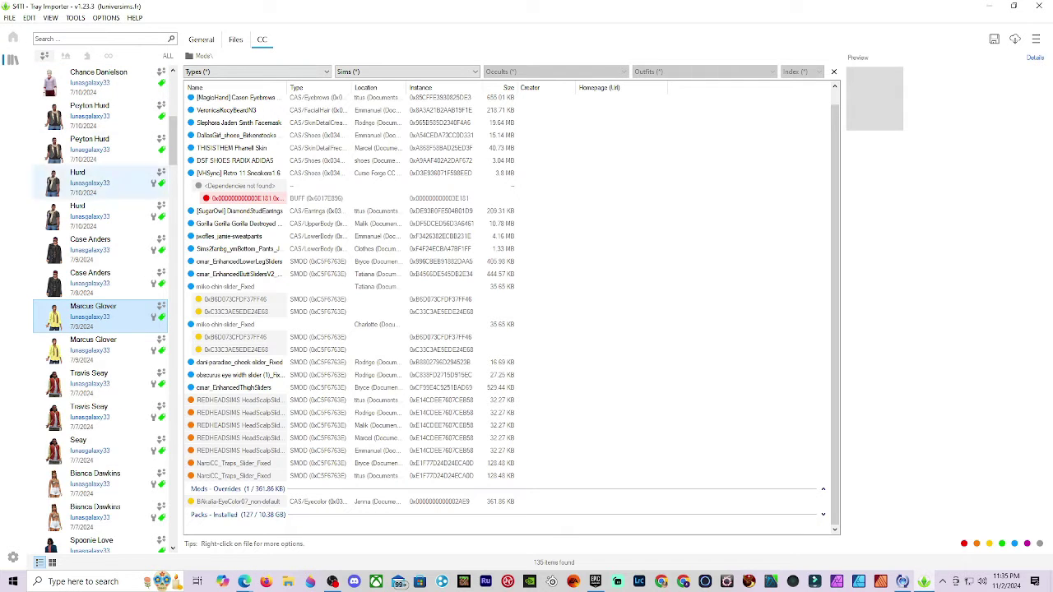
key("alt+Tab")
key("alt+Tab")
key("ctrl+Tab")
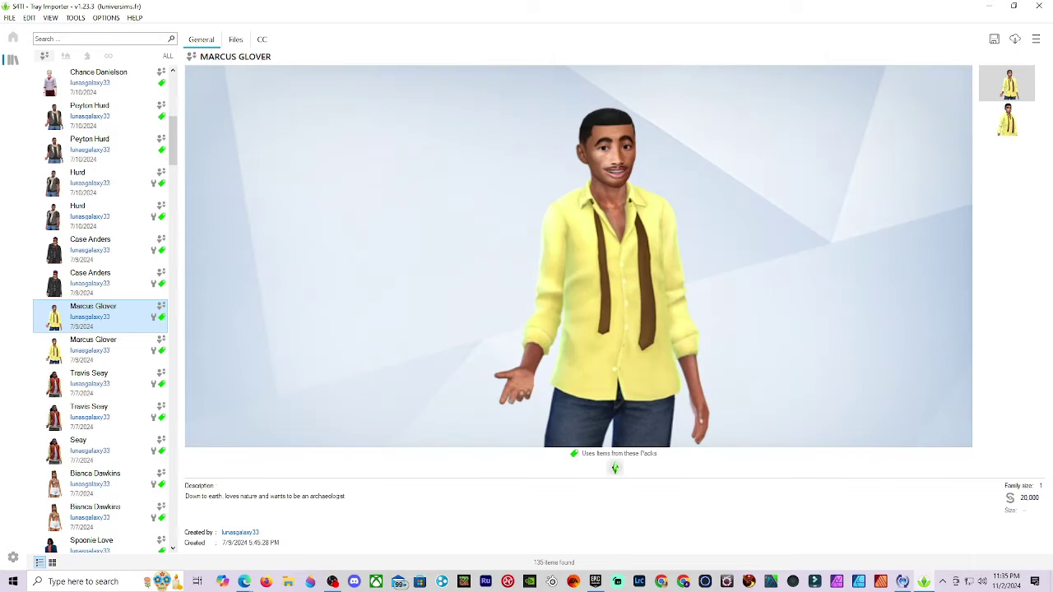
key("ctrl+Tab")
key("ctrl+Tab")
key("ctrl+Tab")
left_click(1008, 121)
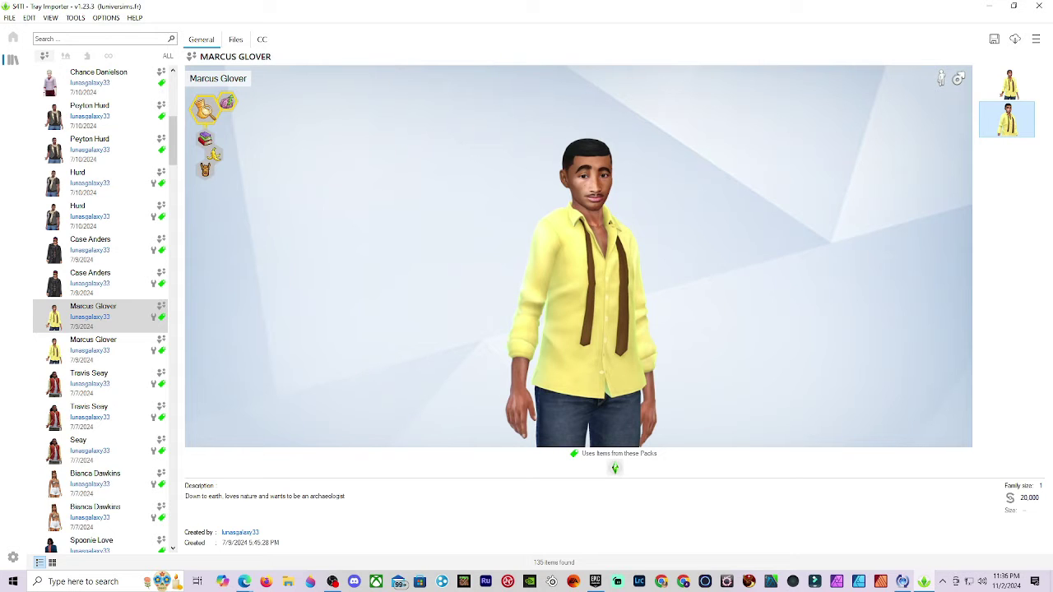
left_click(1008, 83)
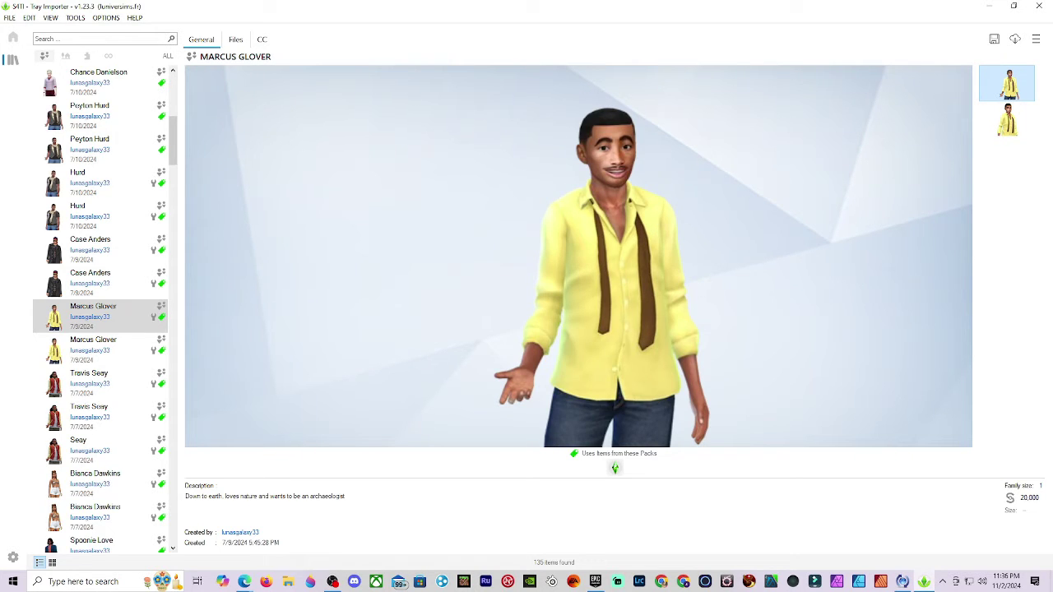
Step: Show Marcus Glover's tray files and step down to Sim Gallery Image and back
left_click(235, 39)
key("Down")
key("Down")
key("Down")
key("Down")
key("Down")
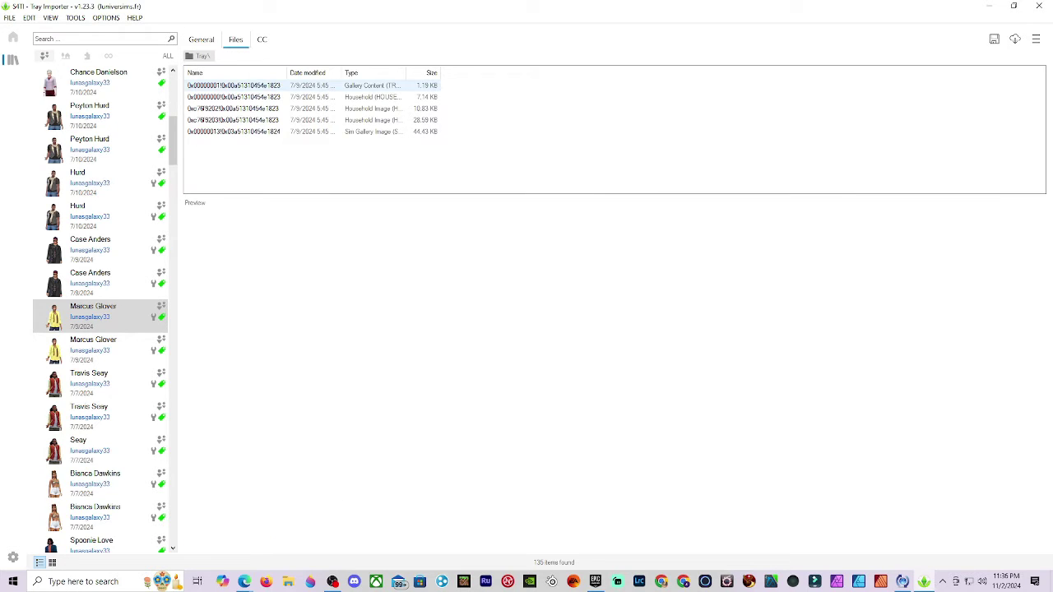
key("Up")
key("Up")
key("Up")
key("Up")
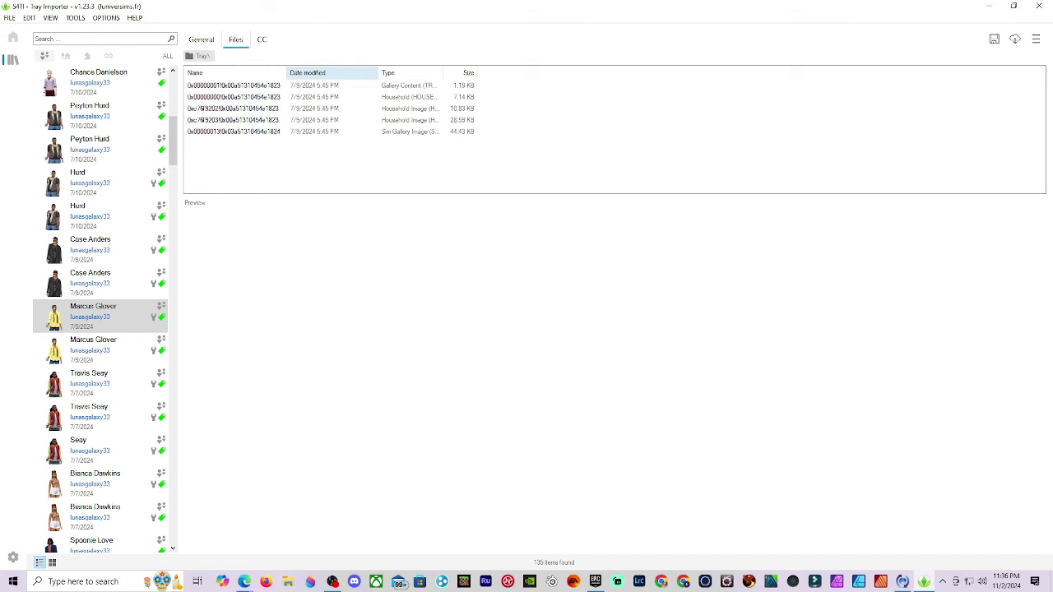
Step: Widen the Date modified and Type columns, then return to the custom content list
left_click_drag(341, 72, 378, 72)
left_click_drag(441, 73, 497, 73)
key("Down")
key("Down")
key("Down")
key("Down")
key("Down")
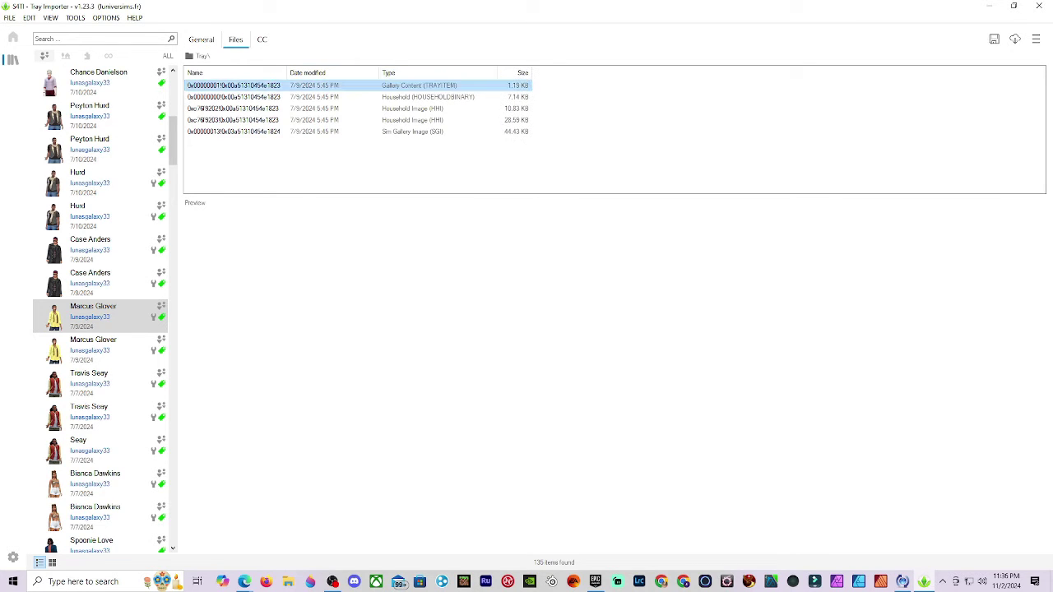
key("Up")
key("Up")
key("Up")
key("Up")
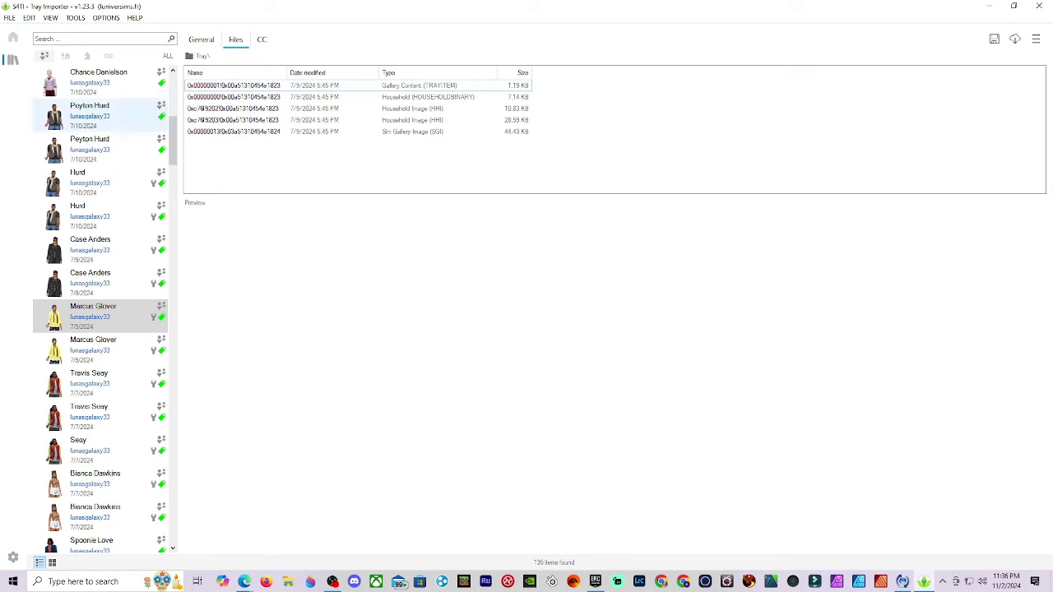
key("ctrl+Tab")
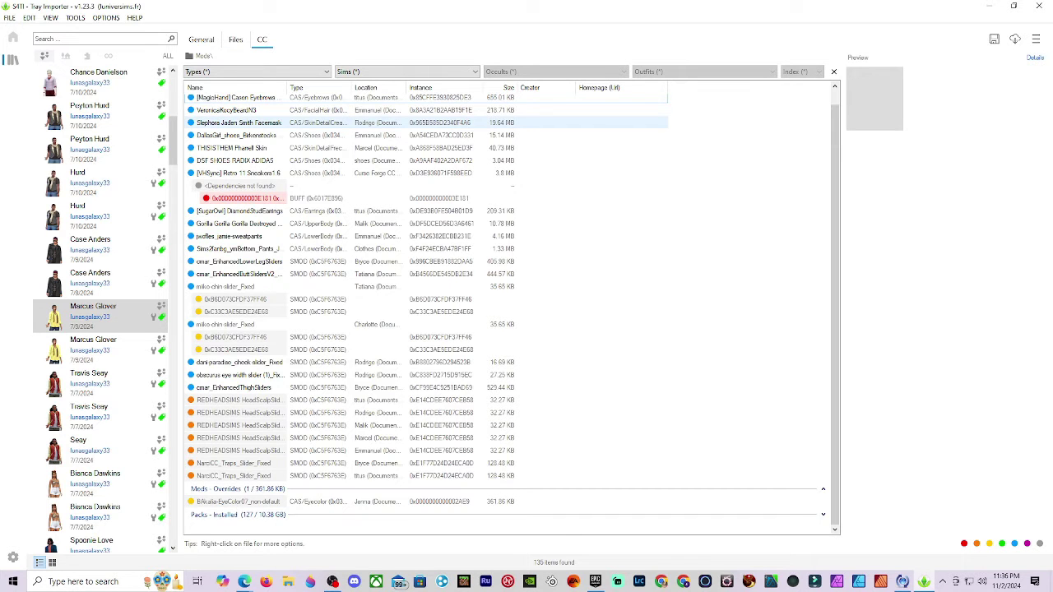
scroll(411, 124, "up", 1)
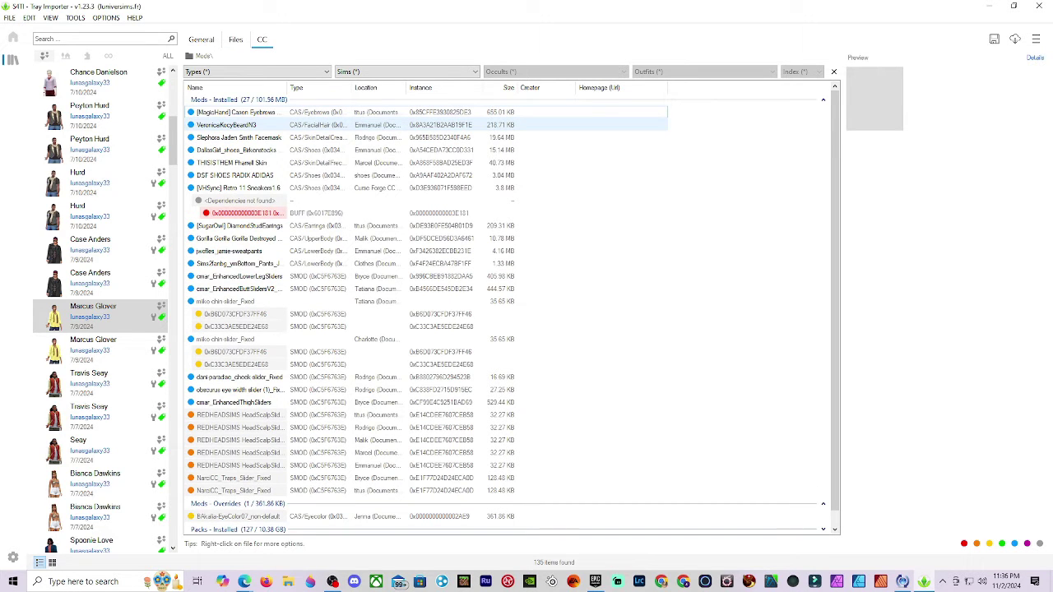